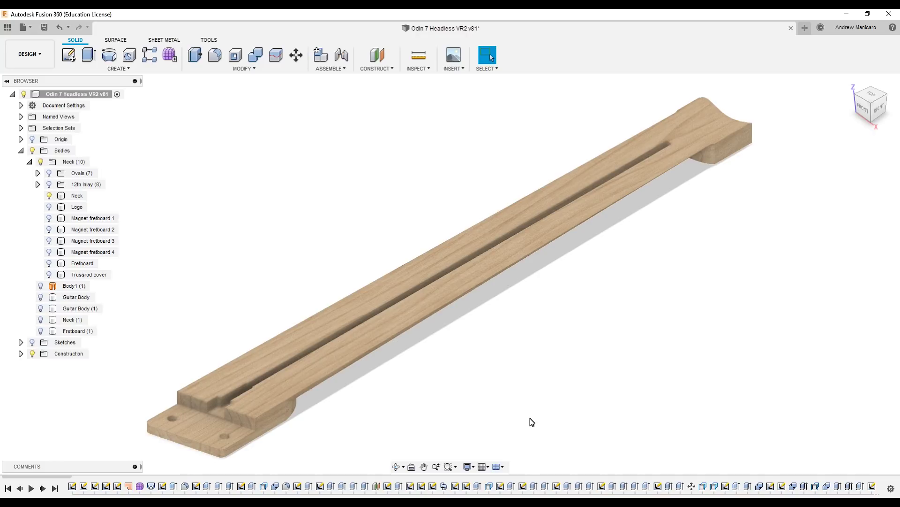
# Show the Fretboard (1), Neck (1) and Guitar Body (1) bodies and examine the joint where the neck heel meets the guitar body.
pyautogui.moveTo(253, 425); pyautogui.dragTo(396, 296)
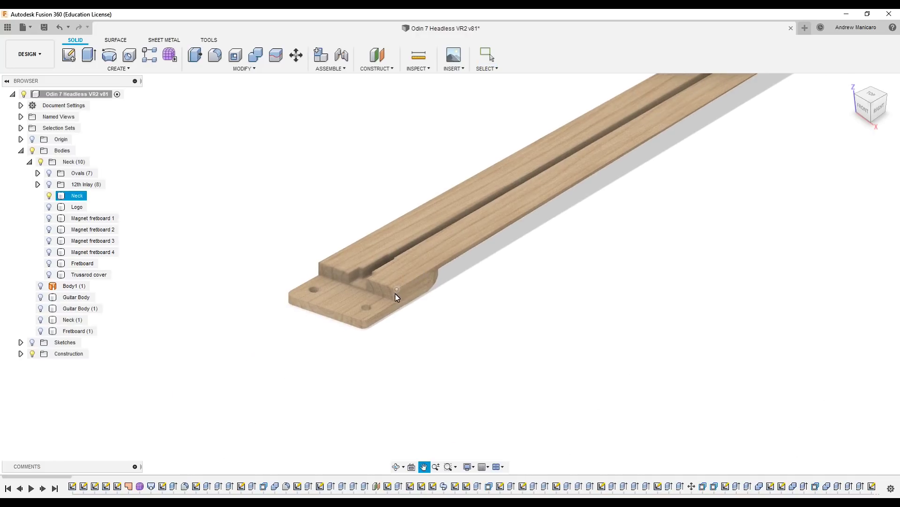
pyautogui.press('Escape')
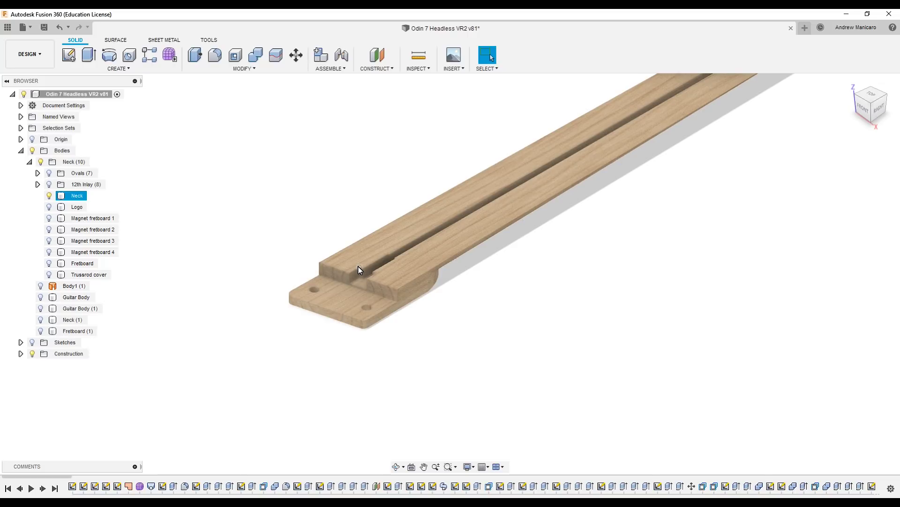
pyautogui.click(40, 331)
pyautogui.click(40, 320)
pyautogui.click(41, 308)
pyautogui.moveTo(329, 277); pyautogui.dragTo(451, 348, button='middle')
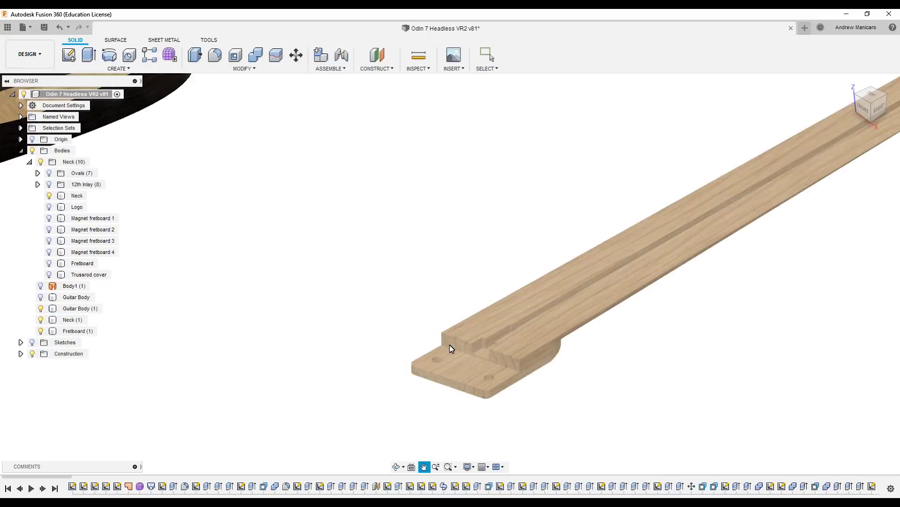
pyautogui.scroll(10, 446, 300)
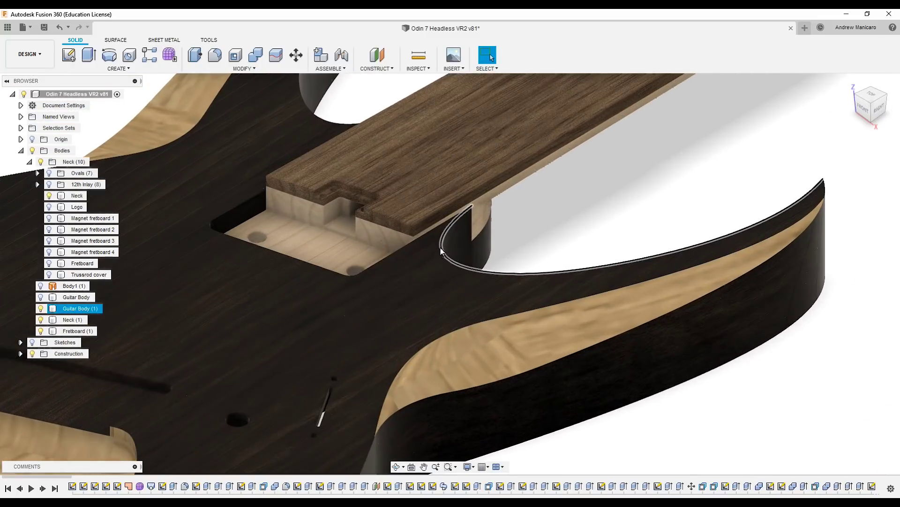
pyautogui.click(439, 224)
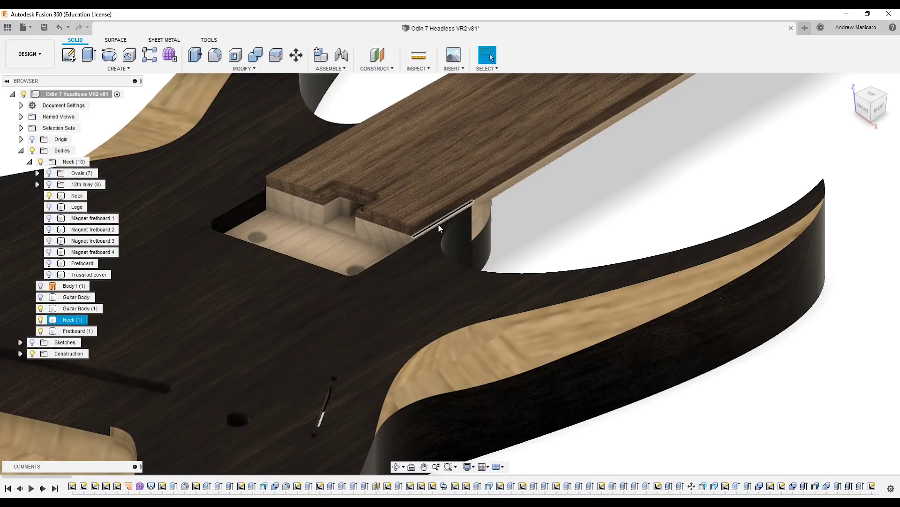
pyautogui.press('Escape')
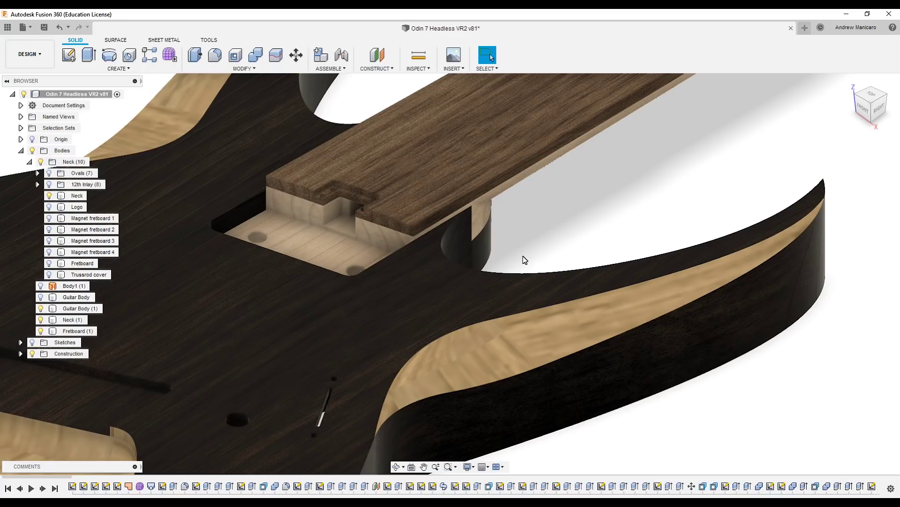
# Measure the depth of the neck pocket between its upper edge on the guitar body and the heel edge below.
pyautogui.press('i')
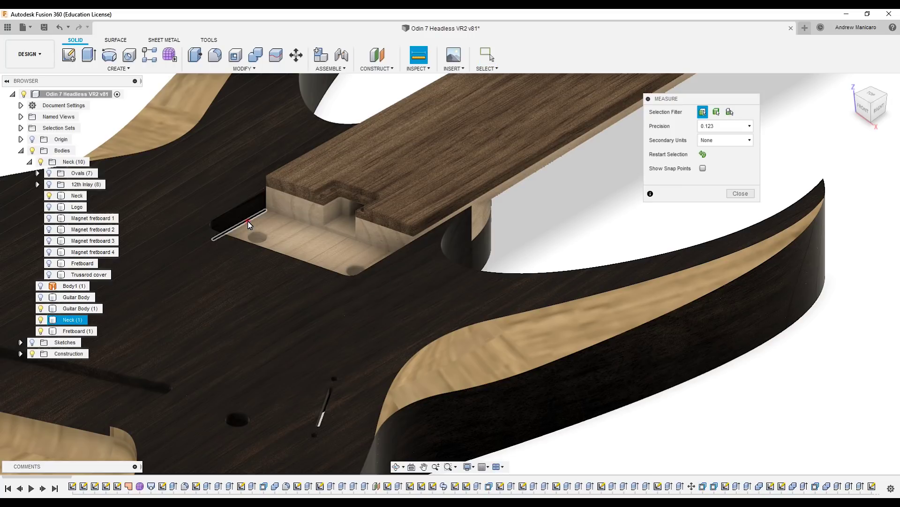
pyautogui.click(243, 203)
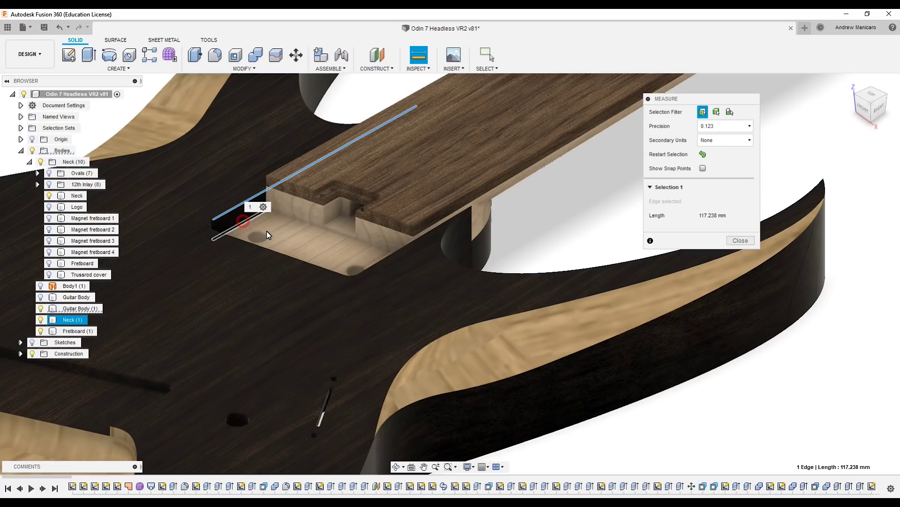
pyautogui.click(244, 222)
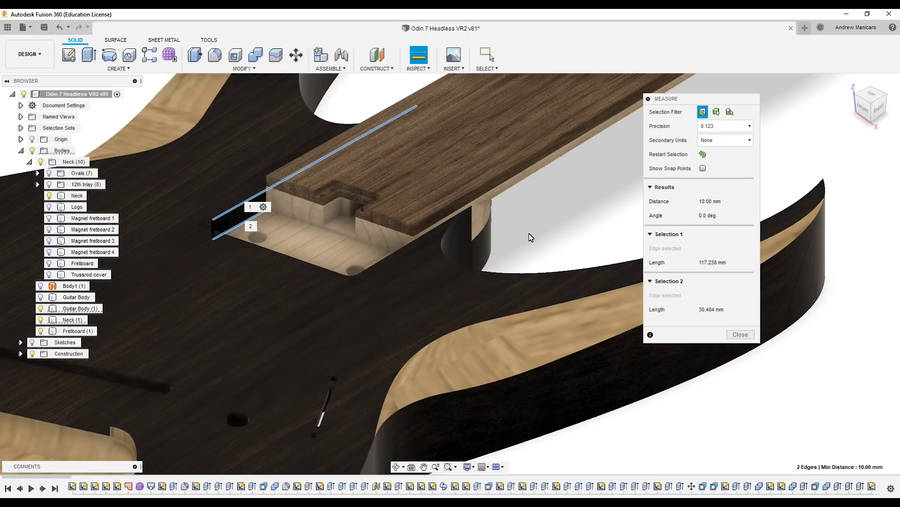
pyautogui.click(741, 334)
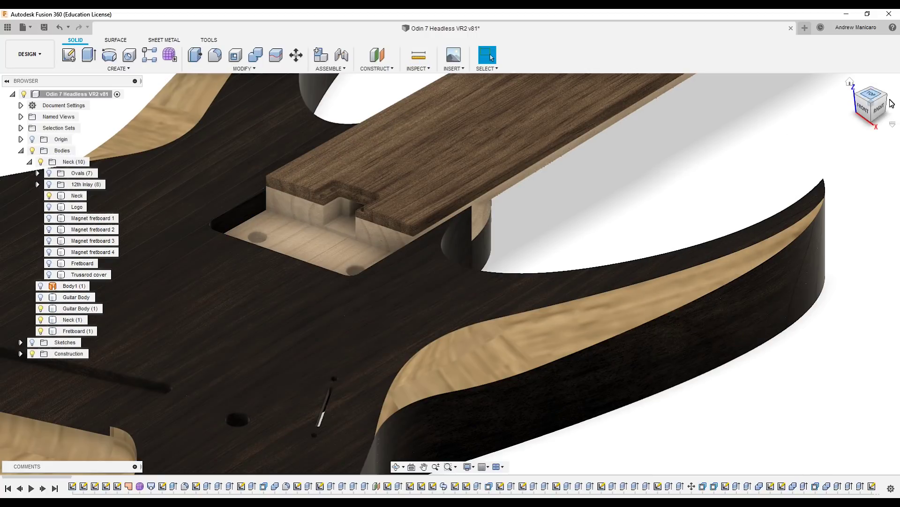
# Examine from the front how high the neck and fretboard sit above the guitar body's top.
pyautogui.click(862, 111)
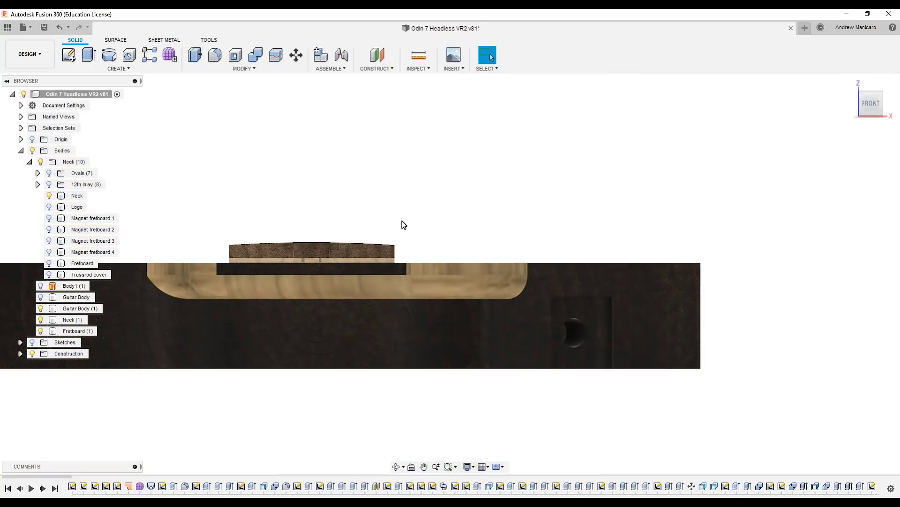
pyautogui.scroll(3, 262, 248)
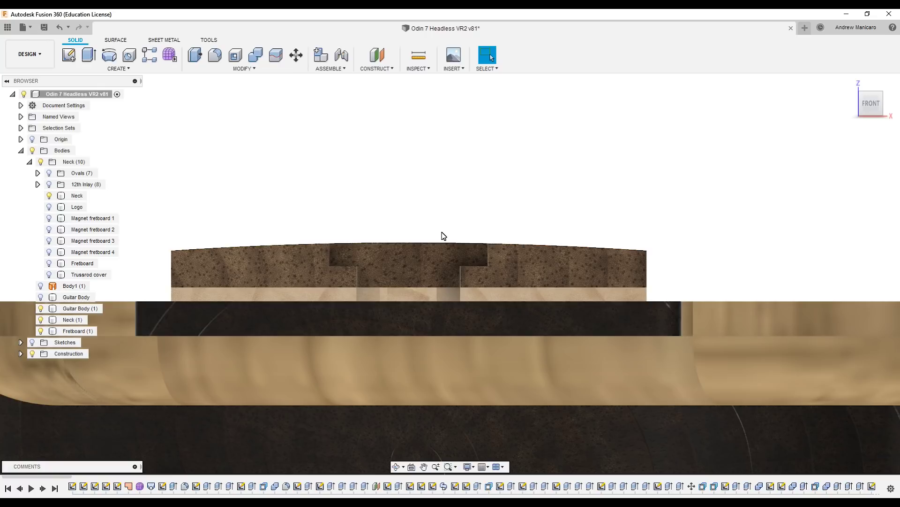
pyautogui.keyDown('shift'); pyautogui.moveTo(550, 236); pyautogui.dragTo(412, 241, button='middle'); pyautogui.keyUp('shift')
# Hide the Fretboard (1), Neck (1) and Guitar Body (1) bodies and return to the home view of the bare neck.
pyautogui.click(41, 331)
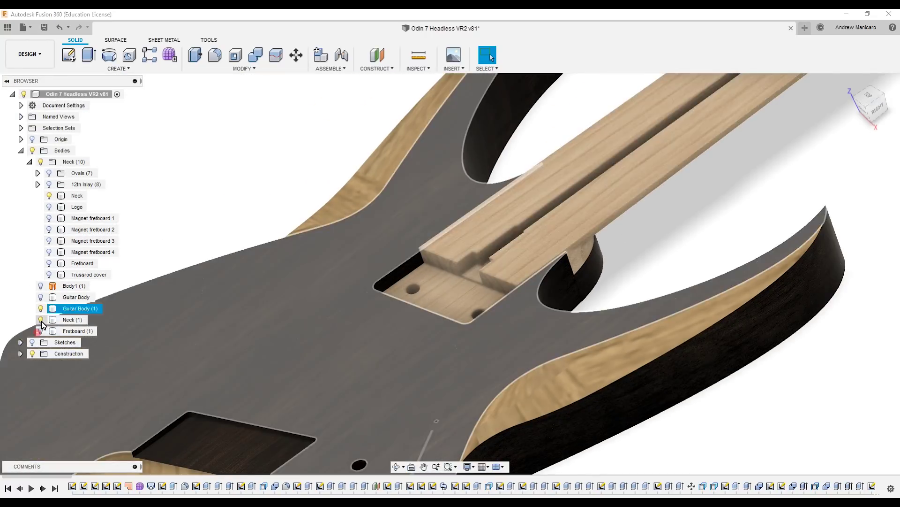
pyautogui.click(41, 319)
pyautogui.click(41, 308)
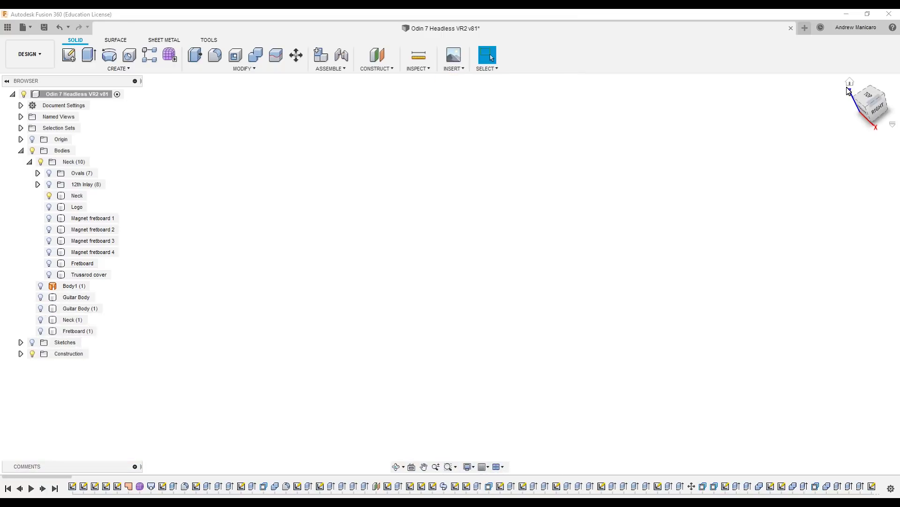
pyautogui.click(850, 83)
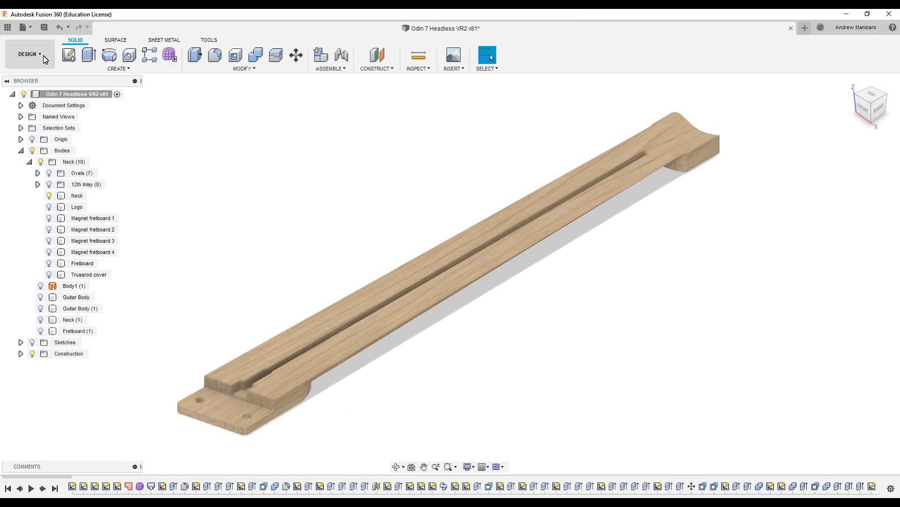
# Switch to the Manufacture workspace and select the Trussrod setup.
pyautogui.click(30, 54)
pyautogui.click(30, 144)
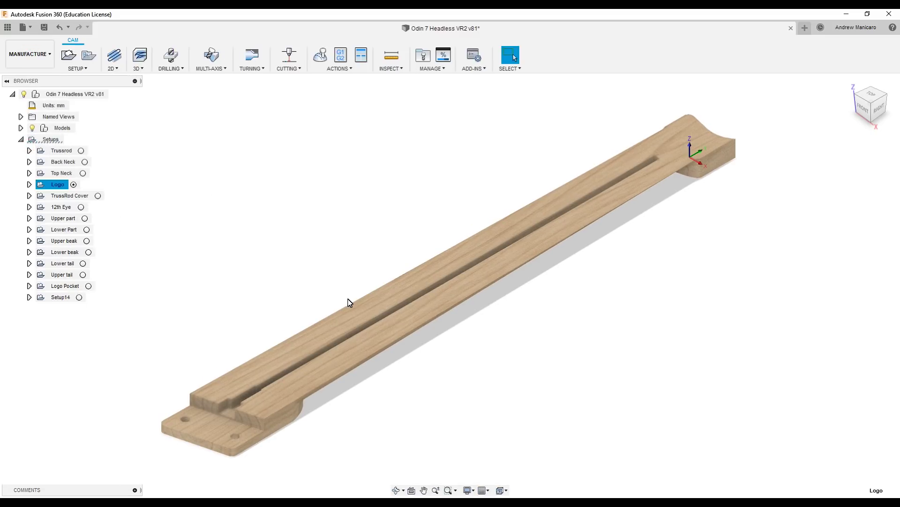
pyautogui.click(55, 151)
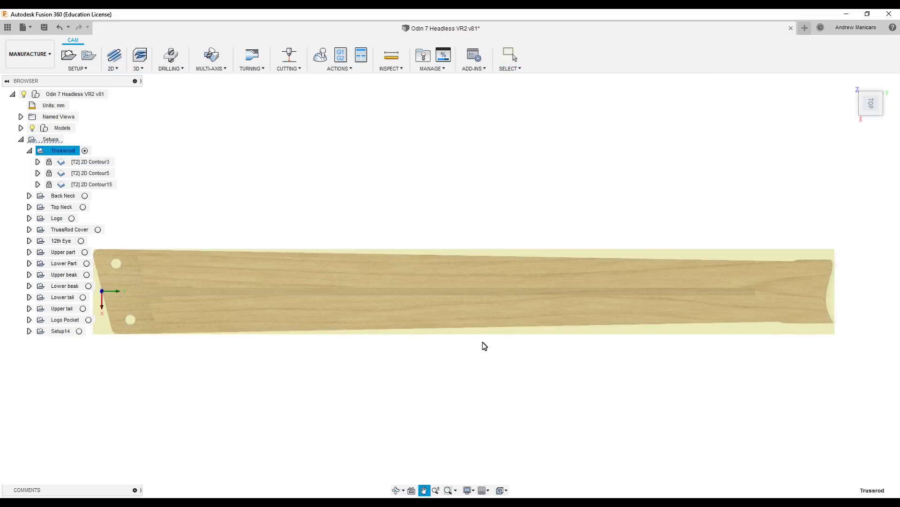
# Measure the width of the truss rod channel between its two long edges, then return to the home view.
pyautogui.scroll(3, 592, 298)
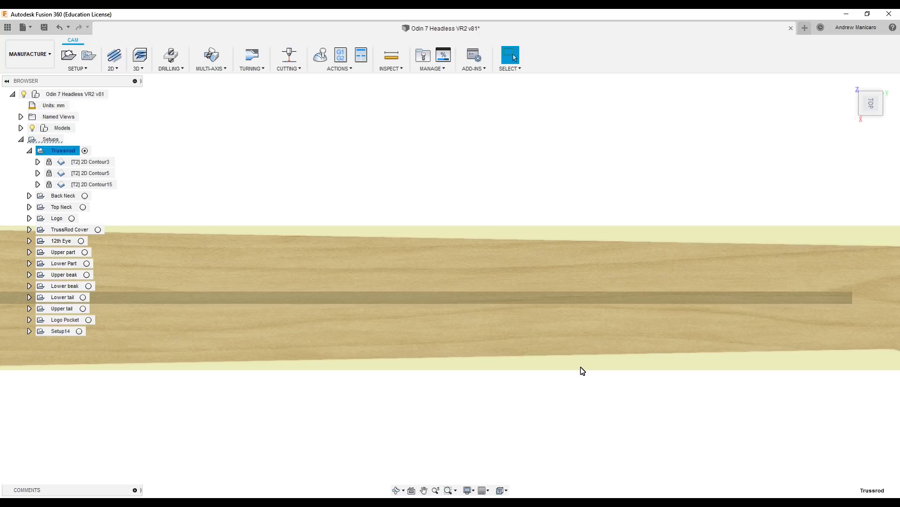
pyautogui.press('i')
pyautogui.click(562, 292)
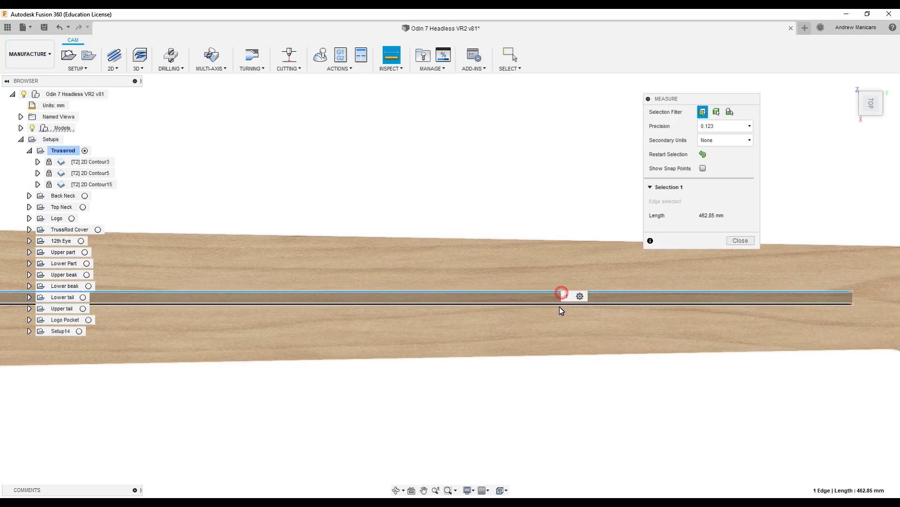
pyautogui.click(559, 306)
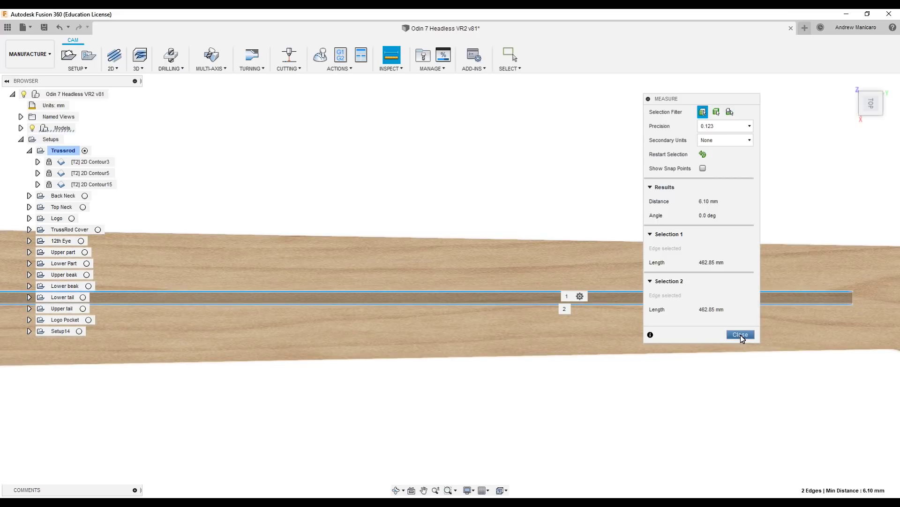
pyautogui.click(741, 334)
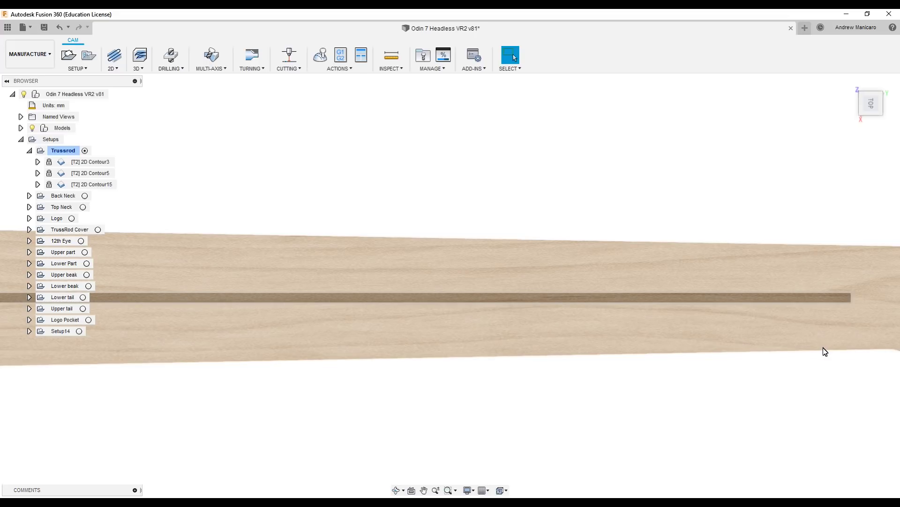
pyautogui.keyDown('shift'); pyautogui.moveTo(790, 378); pyautogui.dragTo(808, 369, button='middle'); pyautogui.keyUp('shift')
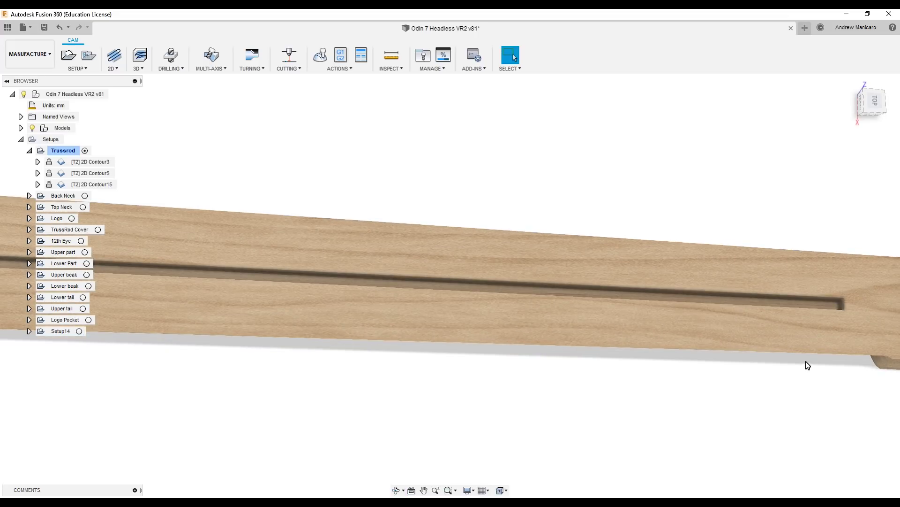
pyautogui.press('F6')
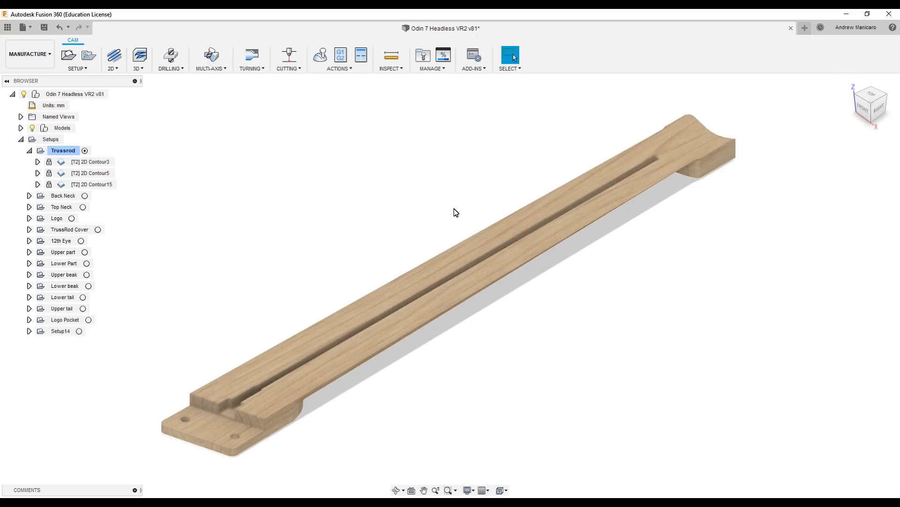
# Review the toolpaths of 2D Contour3, 2D Contour5 and 2D Contour15 and the stock of the Trussrod setup.
pyautogui.click(31, 151)
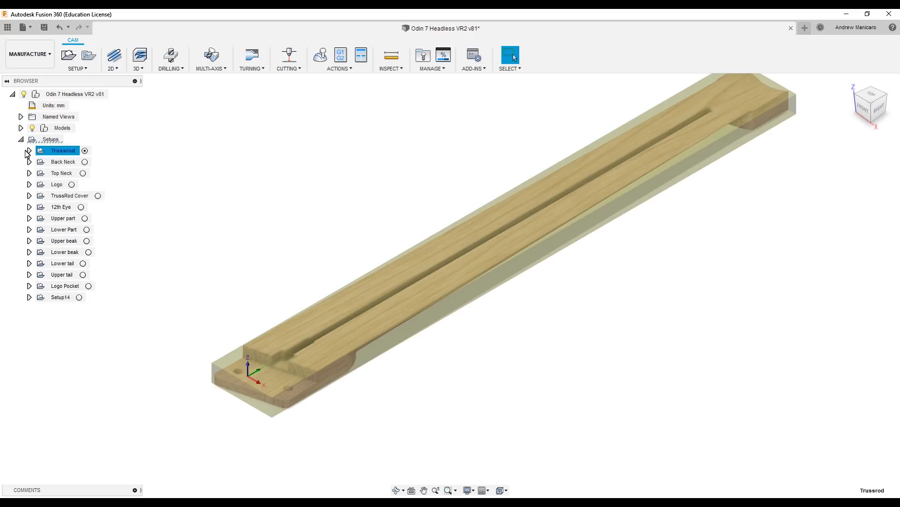
pyautogui.moveTo(459, 193); pyautogui.dragTo(445, 233, button='middle')
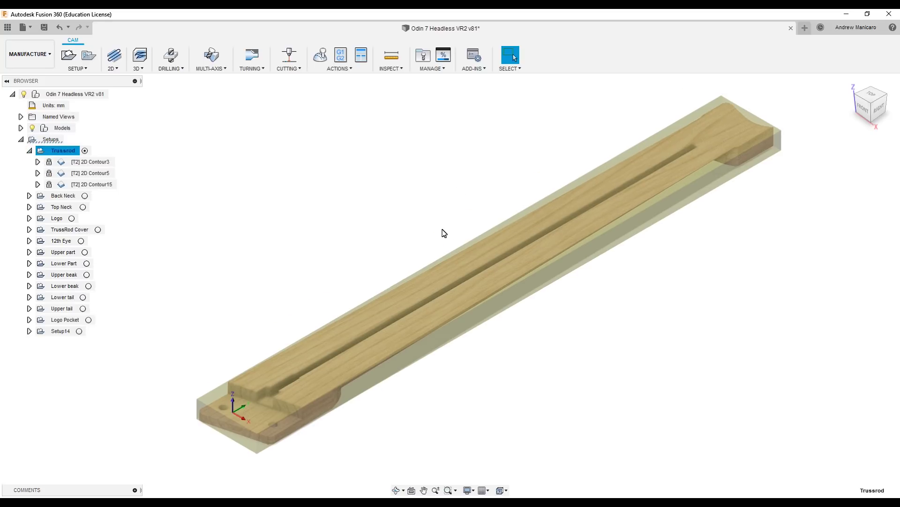
pyautogui.click(106, 162)
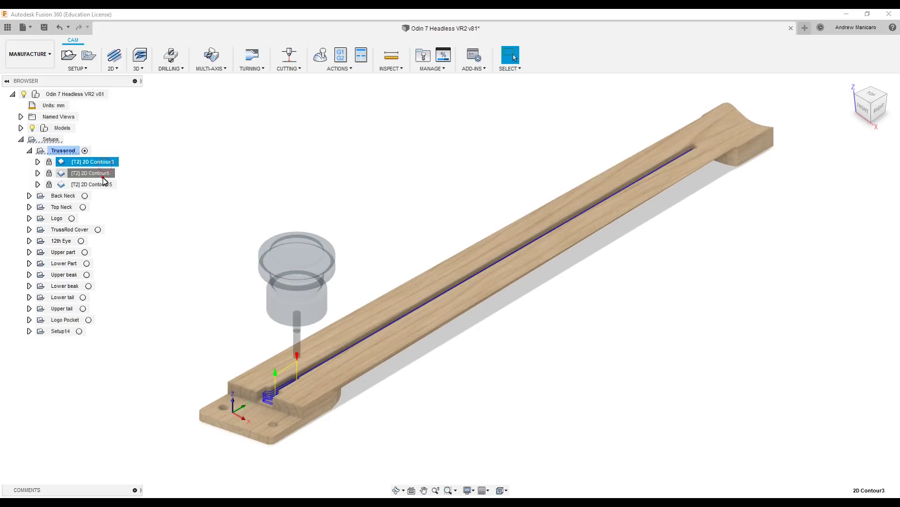
pyautogui.click(104, 173)
pyautogui.click(104, 183)
pyautogui.click(107, 162)
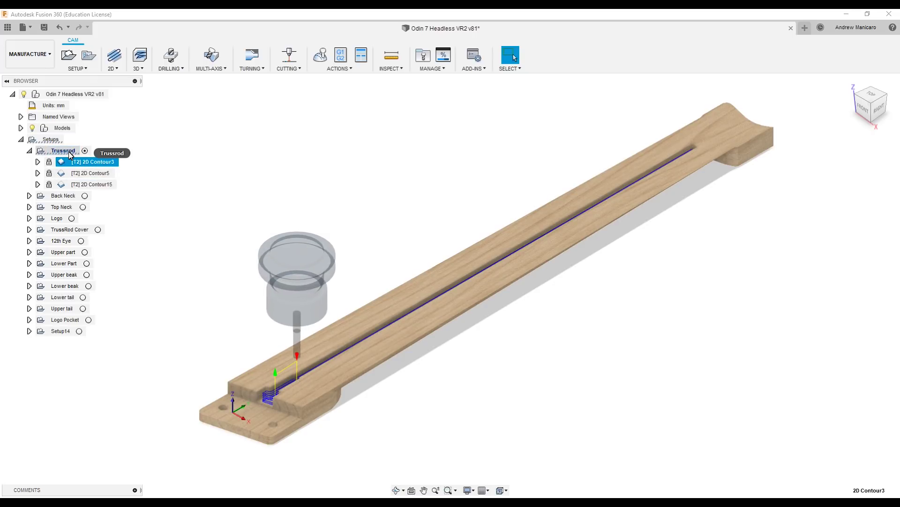
pyautogui.click(70, 151)
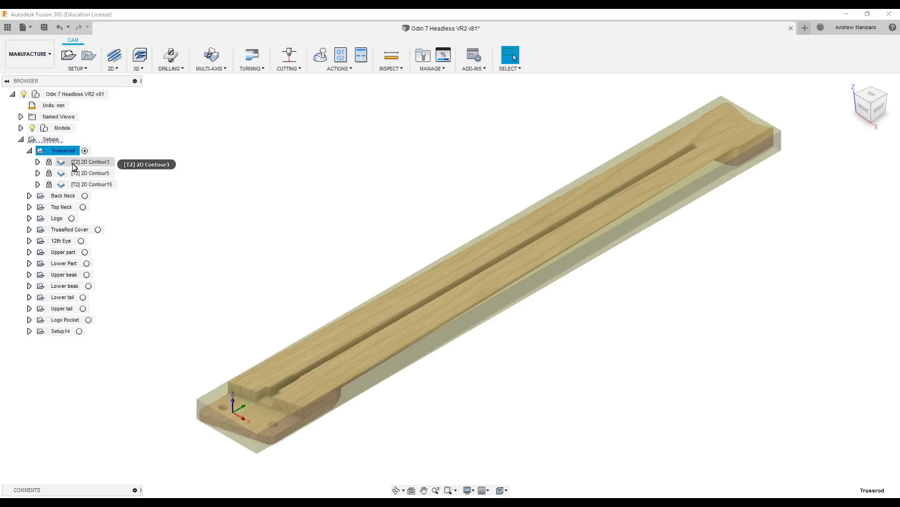
# Check which tool each of the three 2D contour operations in the Trussrod setup uses, then collapse their details.
pyautogui.click(38, 161)
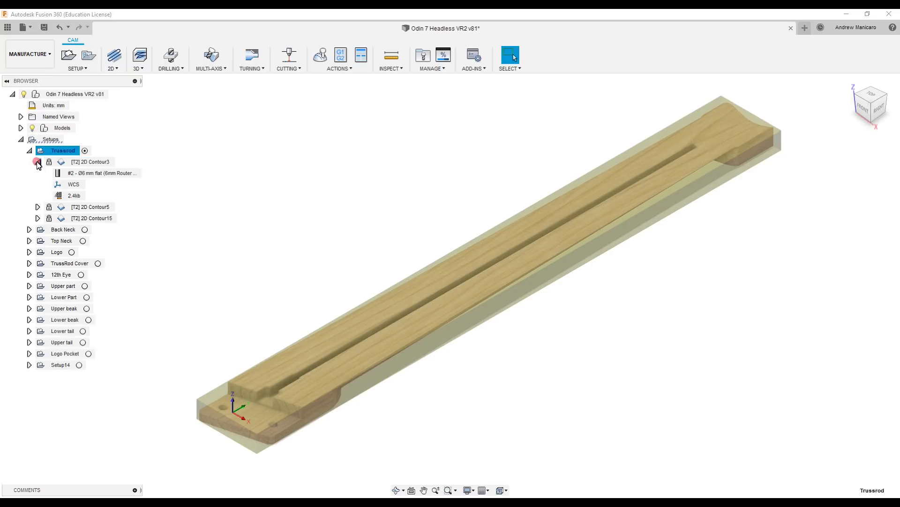
pyautogui.click(37, 207)
pyautogui.click(38, 252)
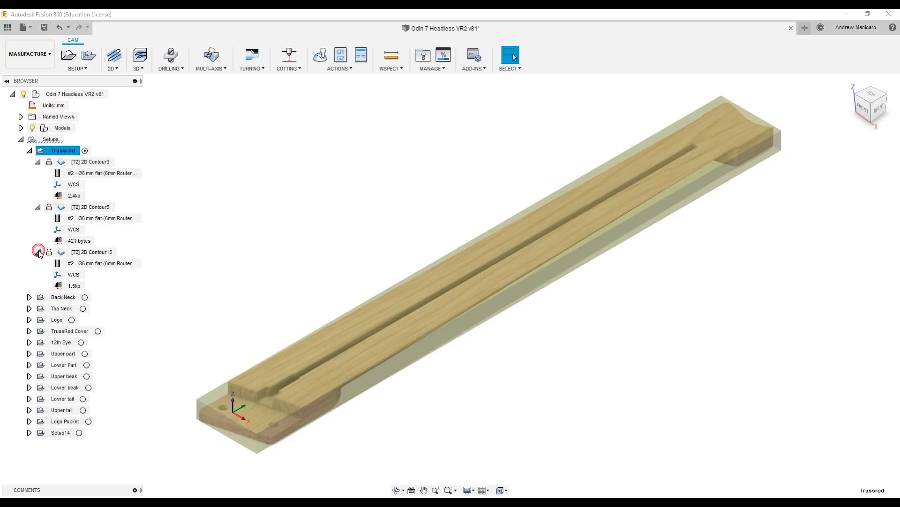
pyautogui.click(38, 252)
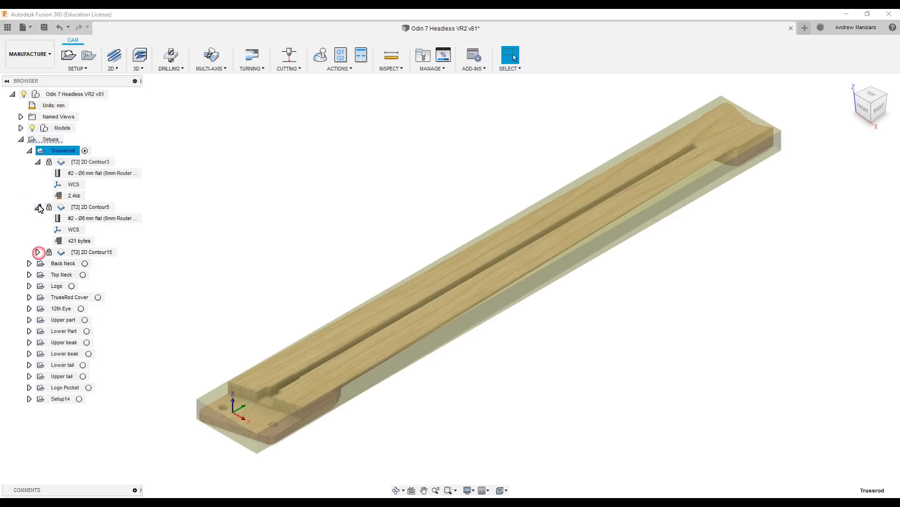
pyautogui.click(38, 207)
pyautogui.click(38, 162)
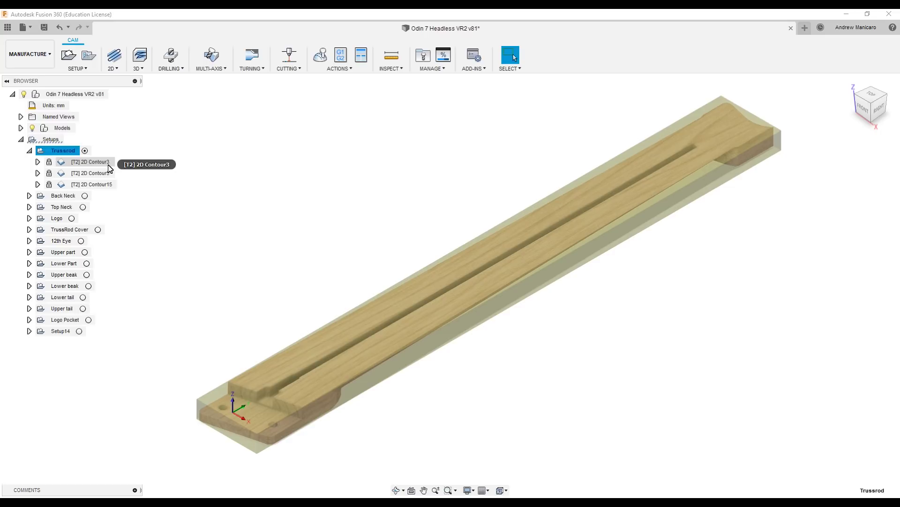
# Examine the toolpaths of 2D Contour3, 2D Contour5 and 2D Contour15 up close at the heel end of the truss rod channel, including from above.
pyautogui.click(105, 165)
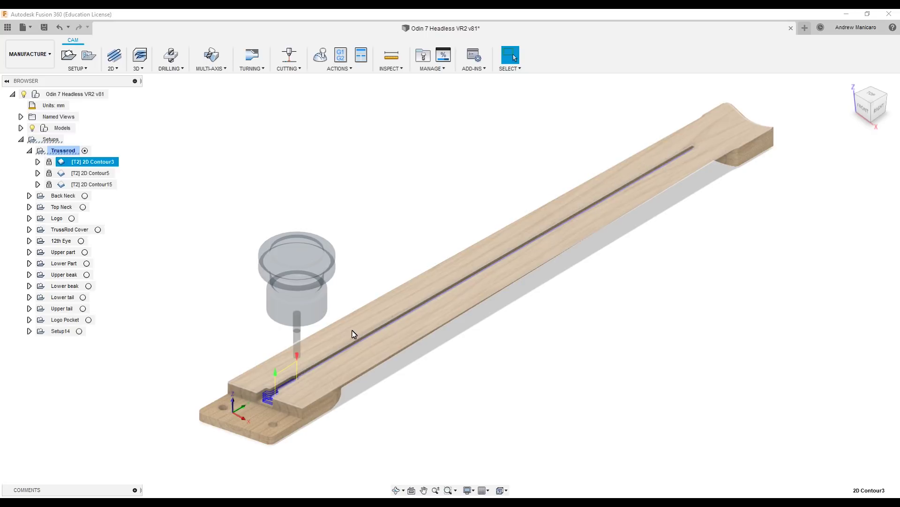
pyautogui.moveTo(353, 331); pyautogui.dragTo(419, 286, button='middle')
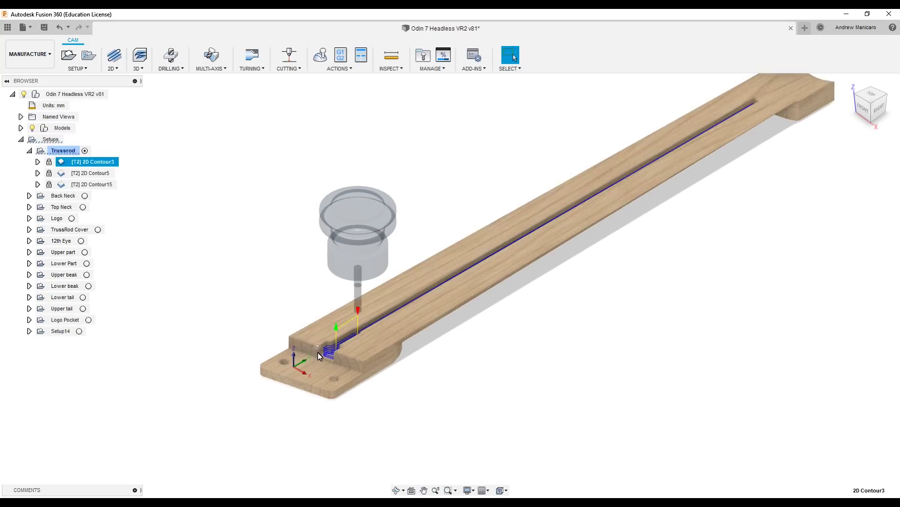
pyautogui.click(99, 177)
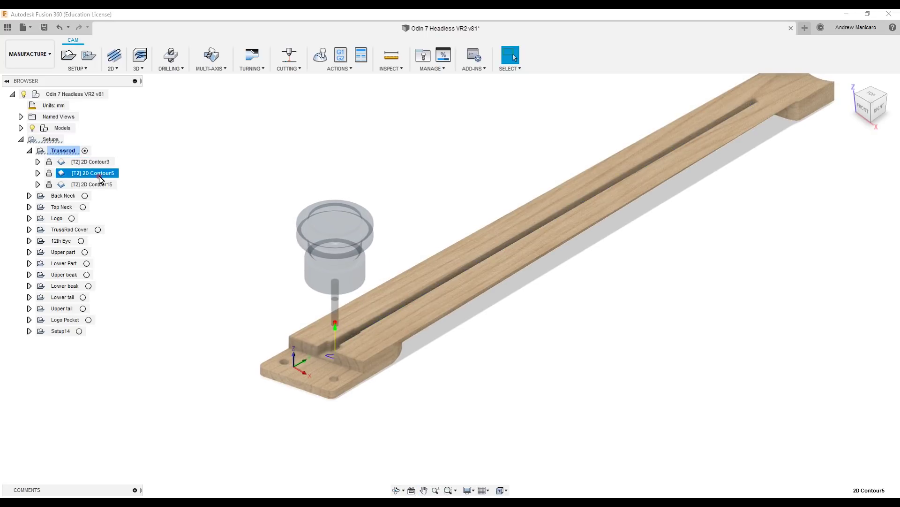
pyautogui.scroll(5, 356, 361)
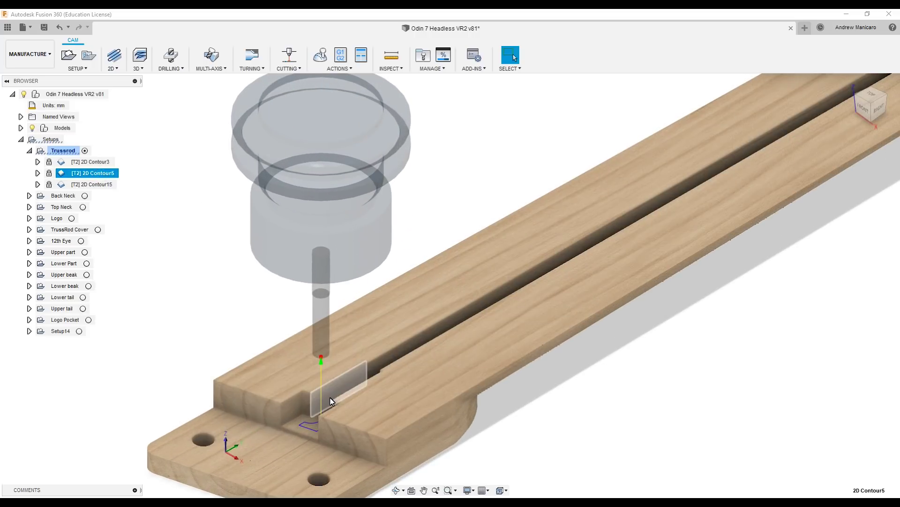
pyautogui.keyDown('shift'); pyautogui.moveTo(286, 388); pyautogui.dragTo(334, 391, button='middle'); pyautogui.keyUp('shift')
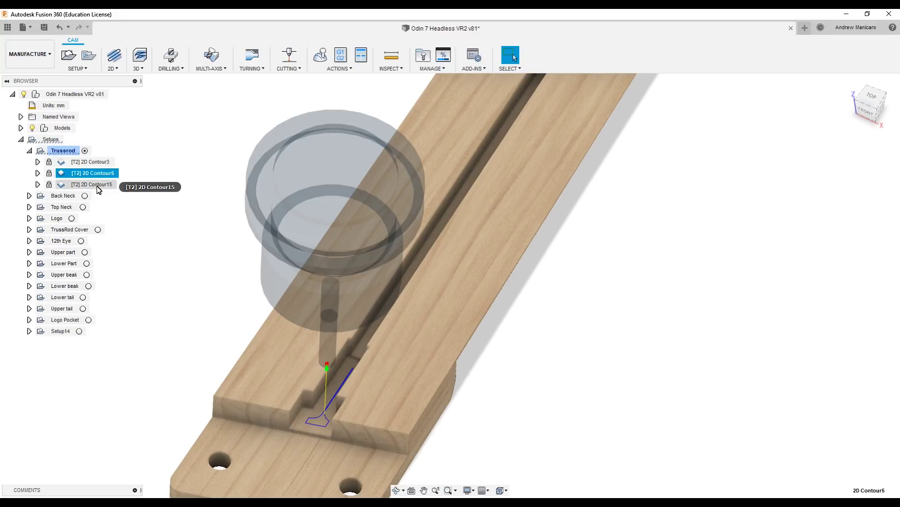
pyautogui.click(97, 186)
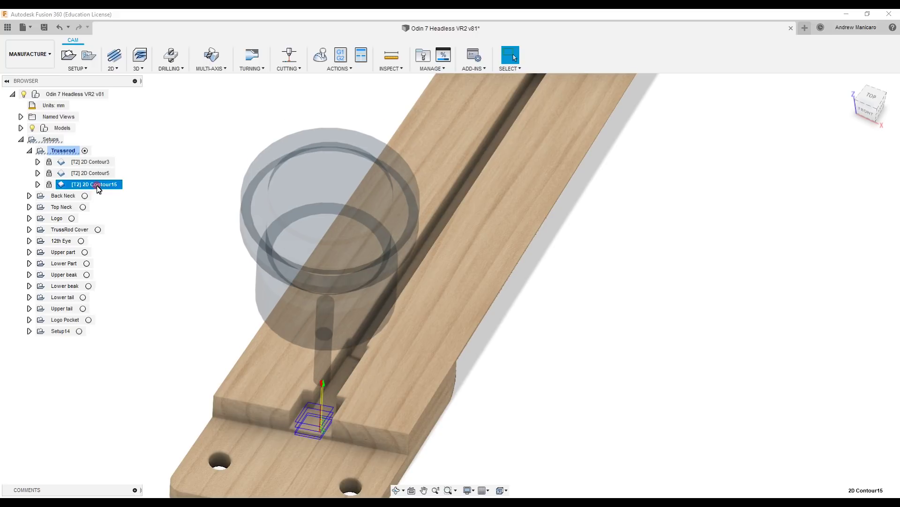
pyautogui.click(868, 100)
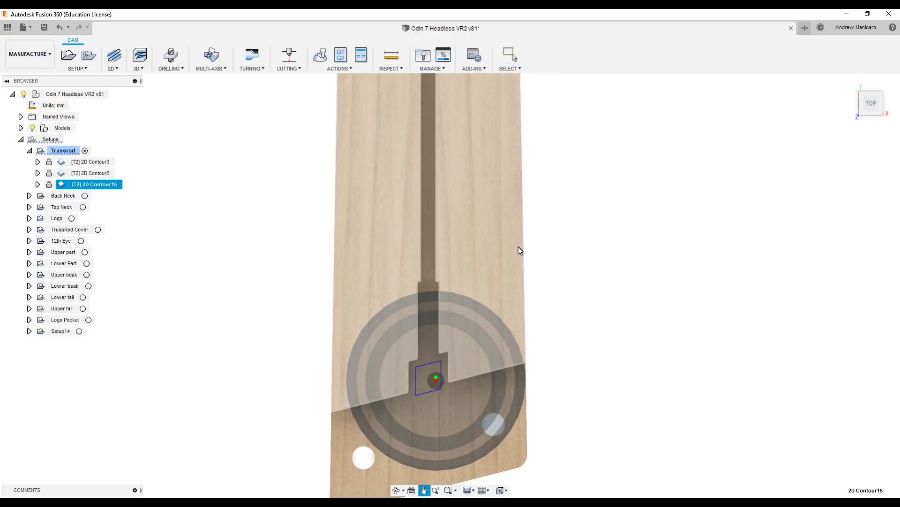
pyautogui.press('Escape')
pyautogui.scroll(5, 441, 338)
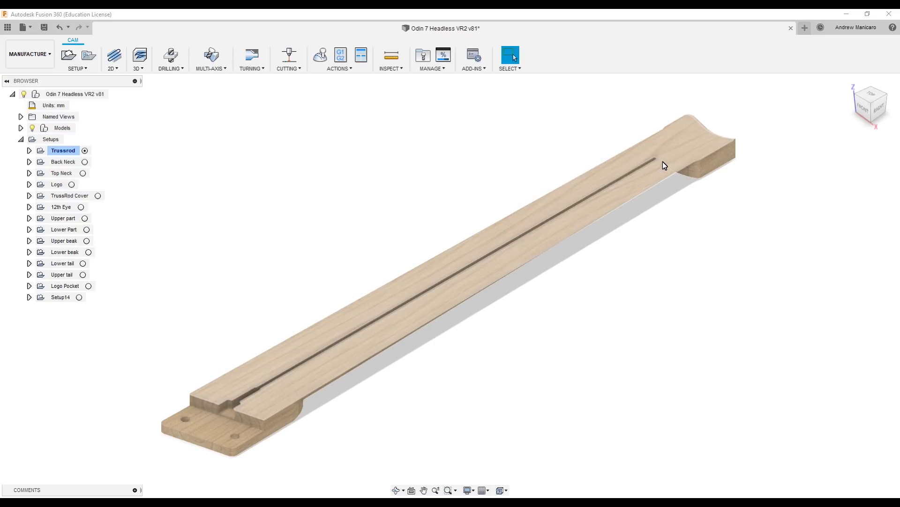
# Activate the Back Neck setup and display its stock around the neck with the back side facing up.
pyautogui.click(85, 162)
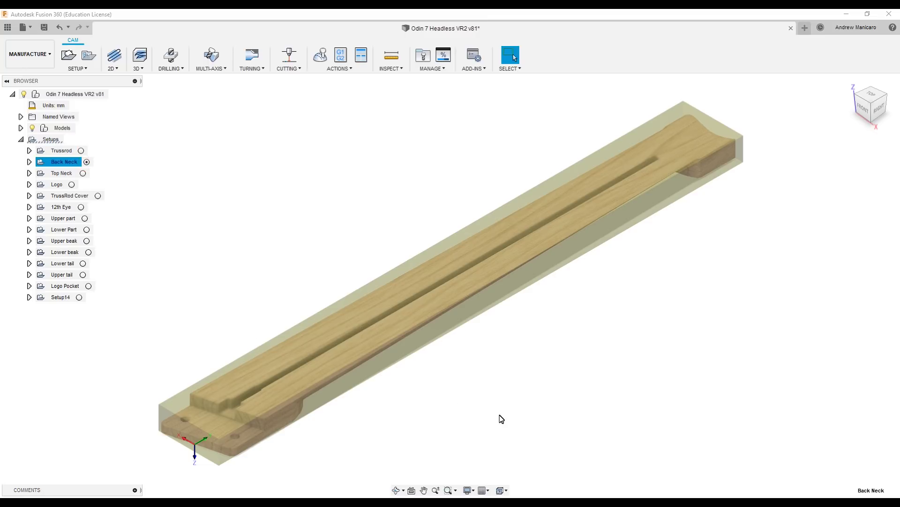
pyautogui.keyDown('shift'); pyautogui.moveTo(519, 419); pyautogui.dragTo(341, 226, button='middle'); pyautogui.keyUp('shift')
pyautogui.click(528, 384)
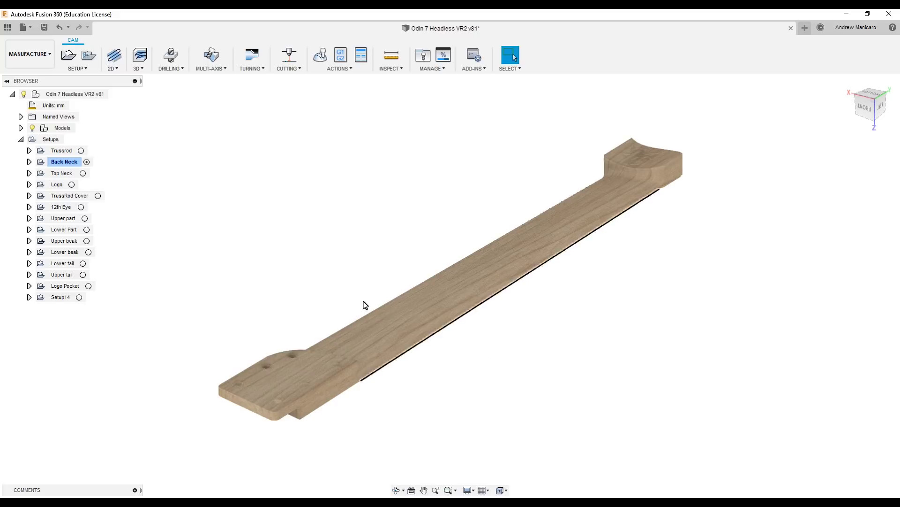
pyautogui.click(64, 162)
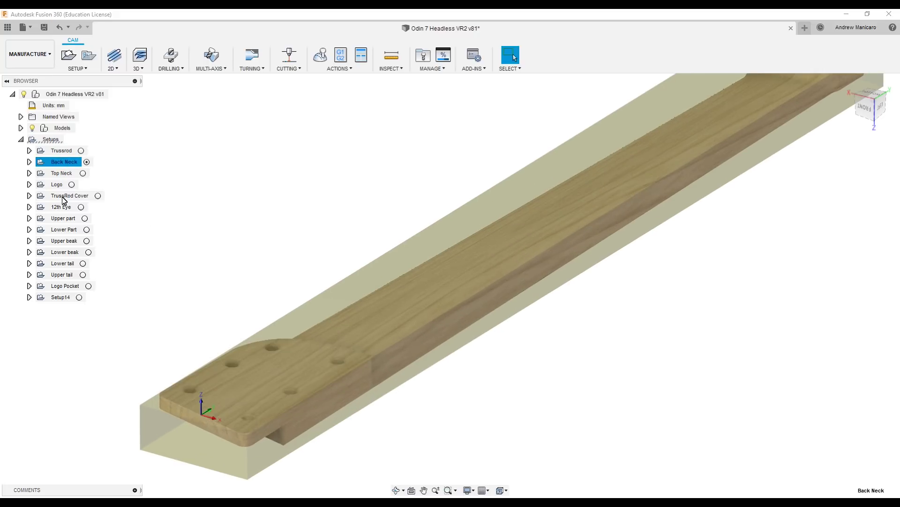
# List the operations of the Back Neck setup and examine the Neck bolts toolpath at the heel's holes.
pyautogui.click(29, 162)
pyautogui.click(93, 174)
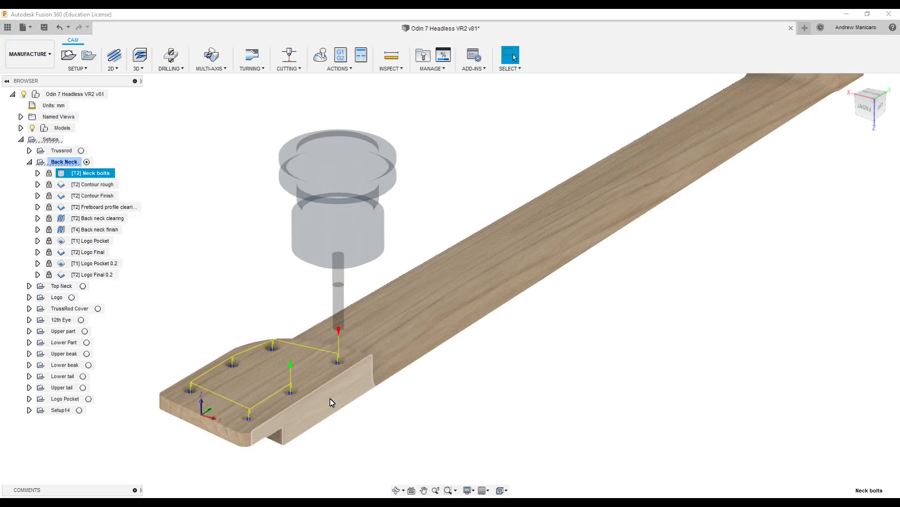
pyautogui.scroll(1, 367, 358)
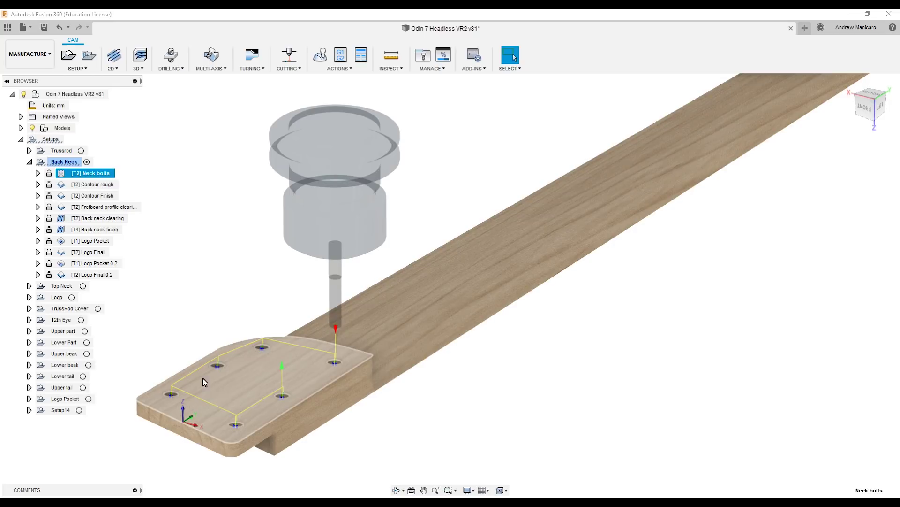
pyautogui.moveTo(248, 381); pyautogui.dragTo(313, 331, button='middle')
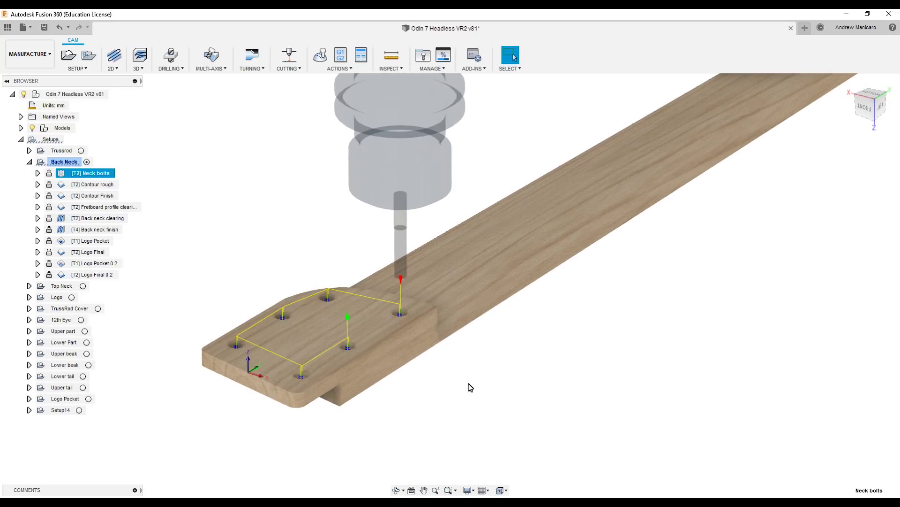
pyautogui.scroll(3, 225, 293)
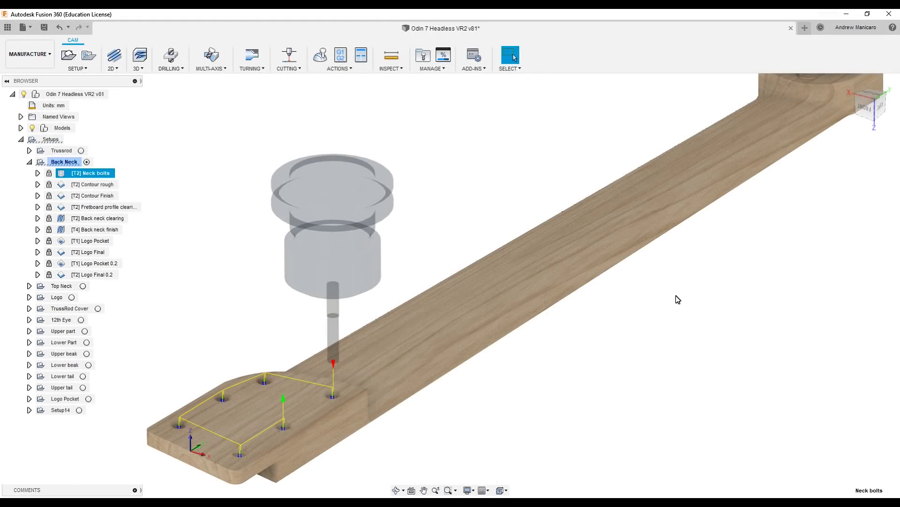
# Examine the Logo Pocket operation's tool and its toolpath on the back of the neck's headstock end.
pyautogui.moveTo(706, 288); pyautogui.dragTo(565, 388, button='middle')
pyautogui.scroll(2, 480, 303)
pyautogui.moveTo(480, 304); pyautogui.dragTo(366, 385, button='middle')
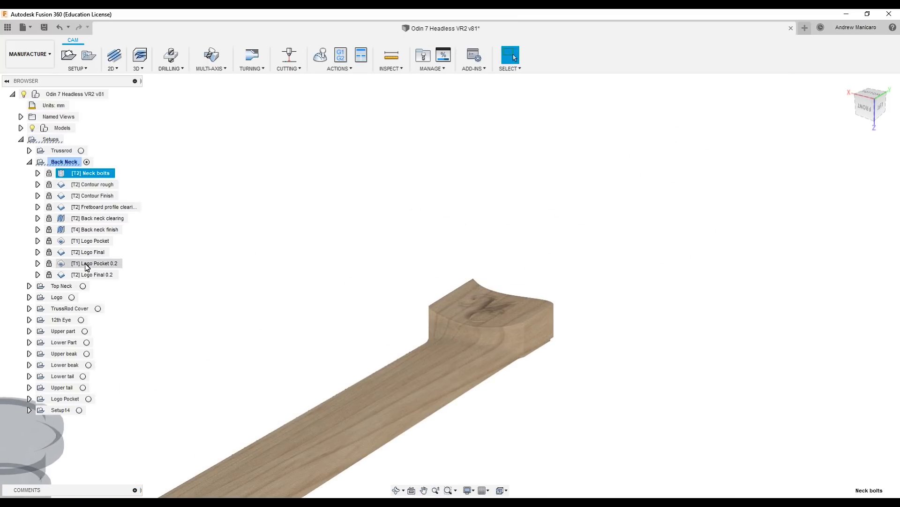
pyautogui.click(38, 241)
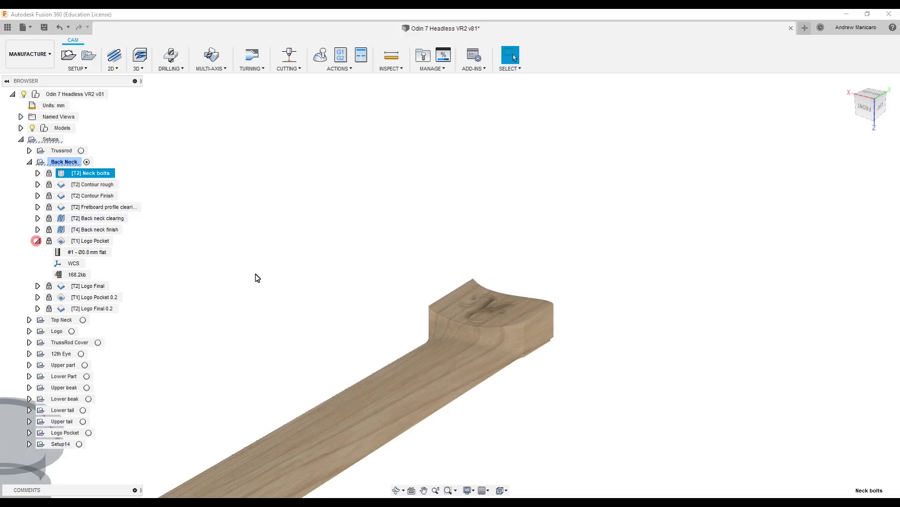
pyautogui.click(85, 240)
pyautogui.scroll(5, 513, 307)
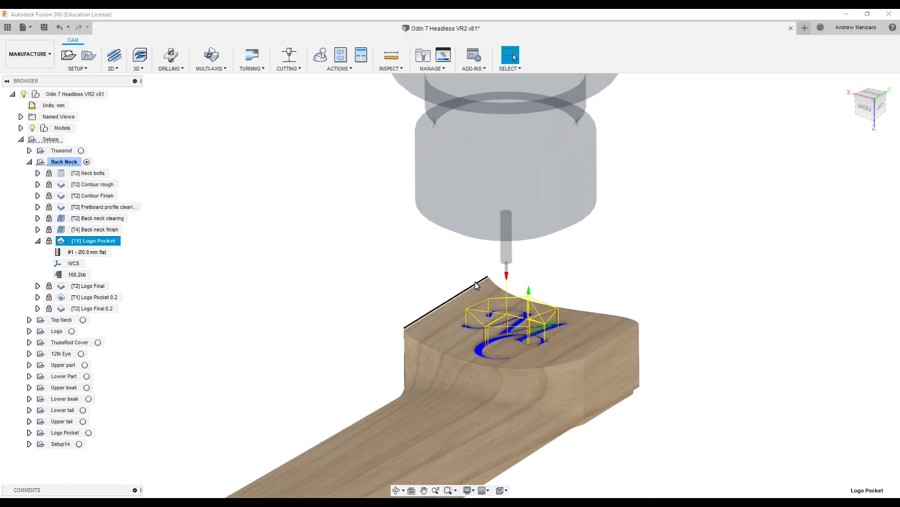
pyautogui.moveTo(519, 316); pyautogui.dragTo(411, 257, button='middle')
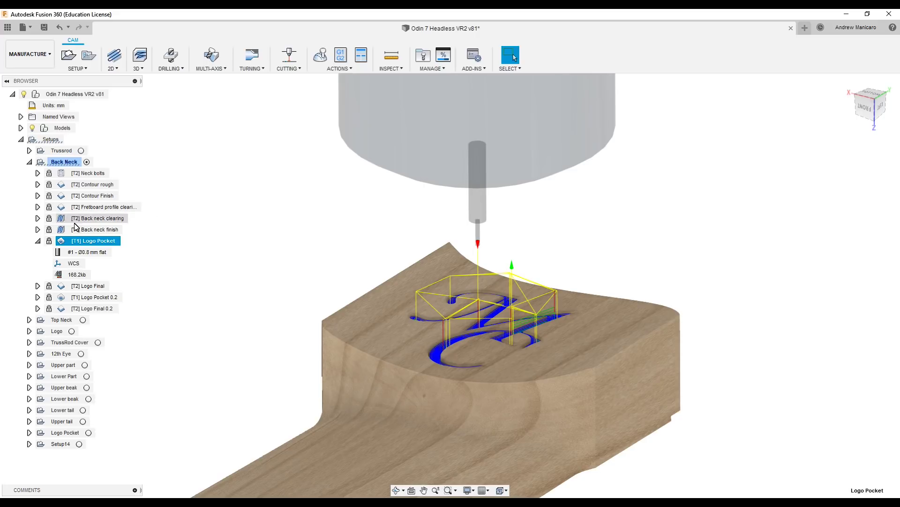
# Recheck the tool used by Logo Pocket, then examine the toolpath and details of the Logo Final operation.
pyautogui.click(39, 242)
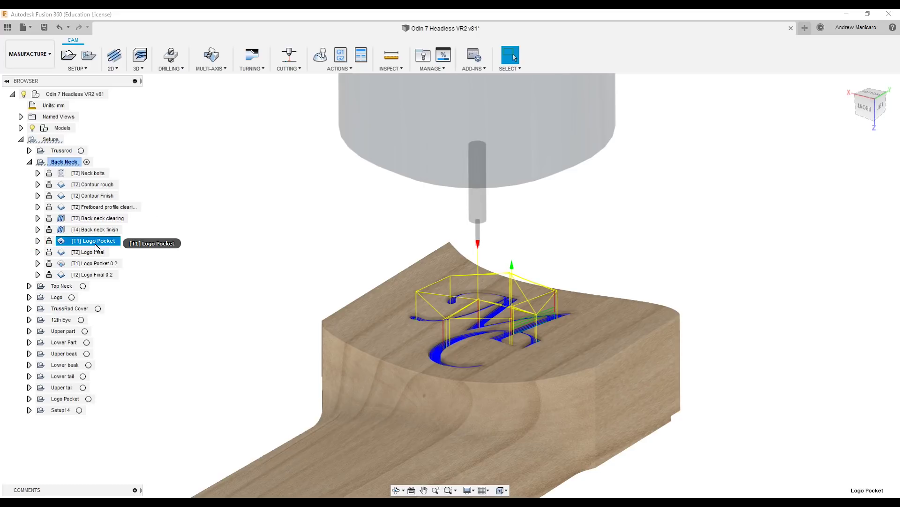
pyautogui.click(38, 241)
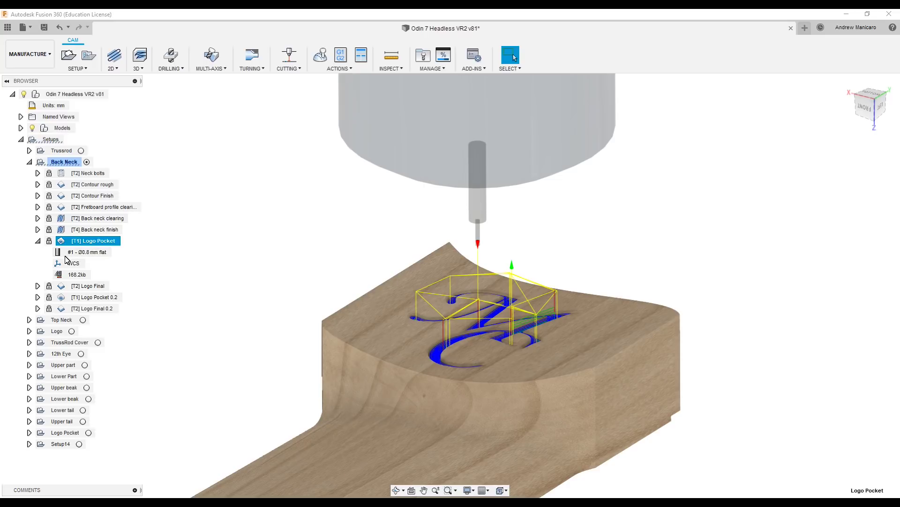
pyautogui.click(38, 241)
pyautogui.scroll(3, 505, 319)
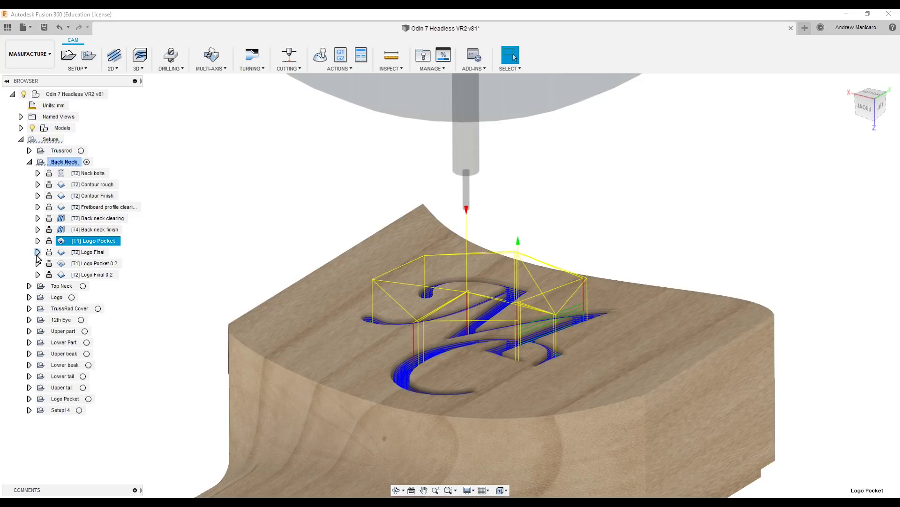
pyautogui.click(85, 254)
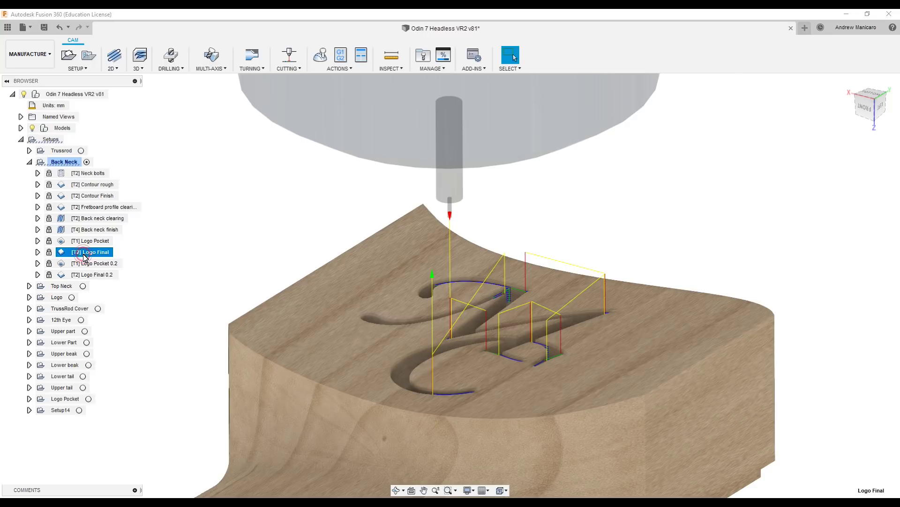
pyautogui.click(38, 253)
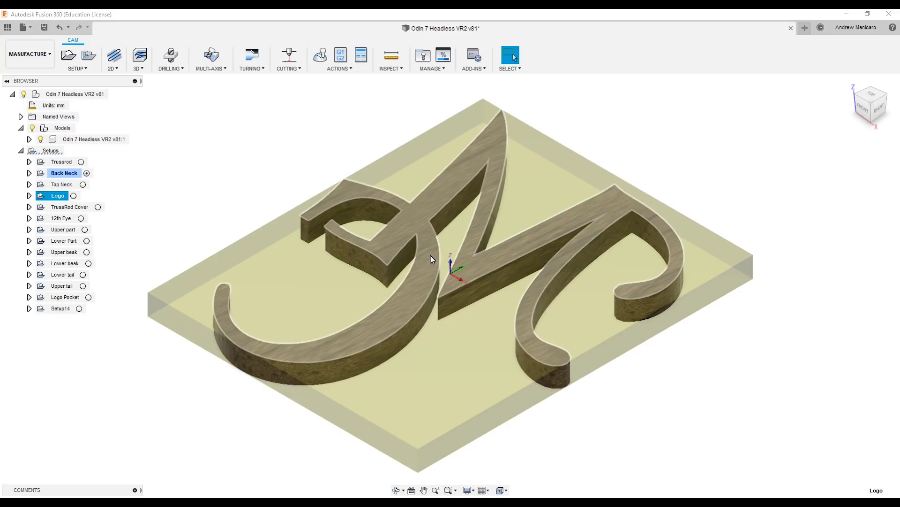
# List the operations of the Logo setup and review the toolpaths of its six 2D Contour18 operations one after another.
pyautogui.click(28, 196)
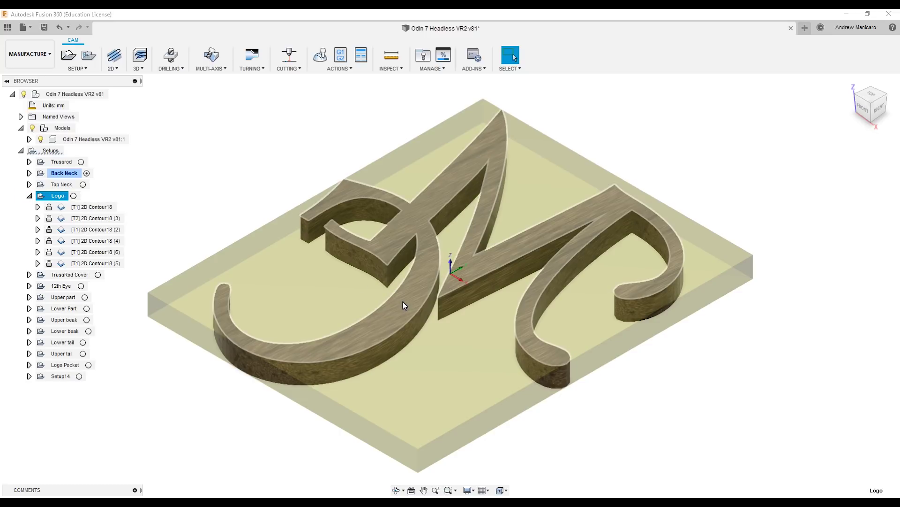
pyautogui.click(92, 206)
pyautogui.click(97, 219)
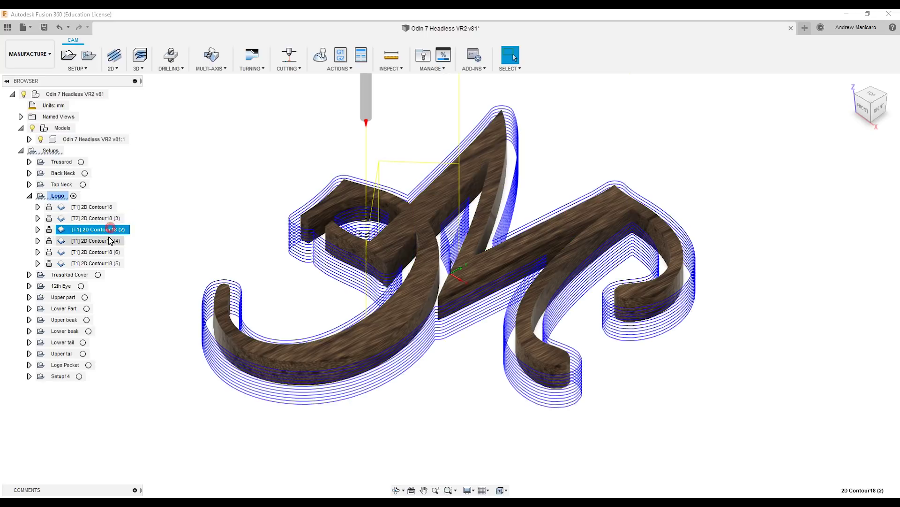
pyautogui.click(108, 240)
pyautogui.click(113, 252)
pyautogui.click(117, 263)
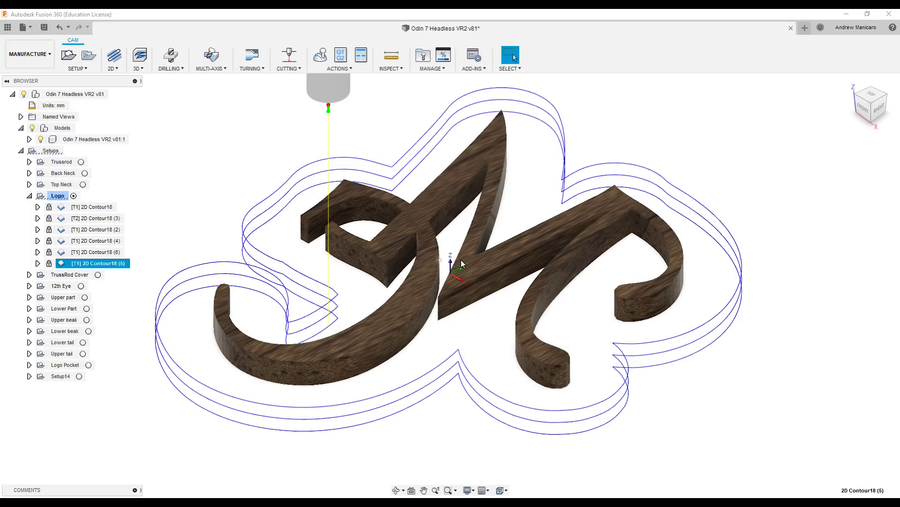
# Check which tool the first 2D Contour18 operation uses, then display the toolpath of 2D Contour18 (3).
pyautogui.click(89, 207)
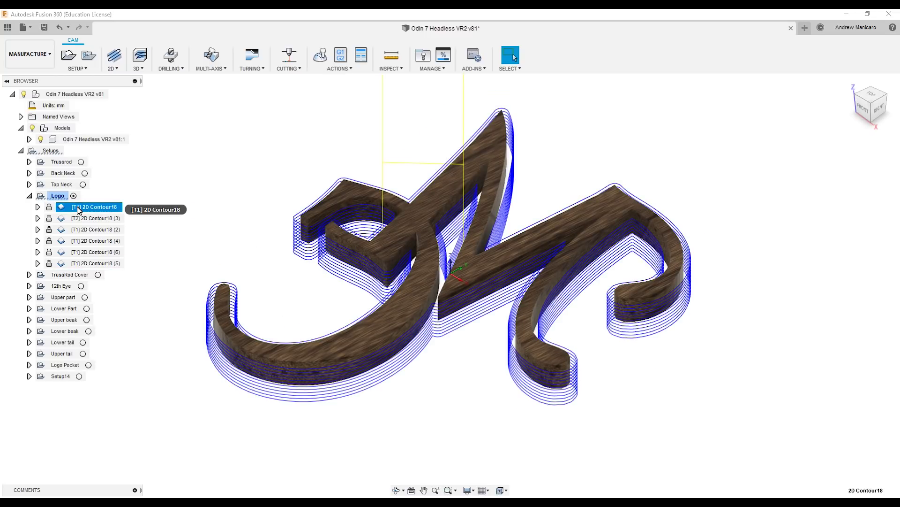
pyautogui.click(37, 207)
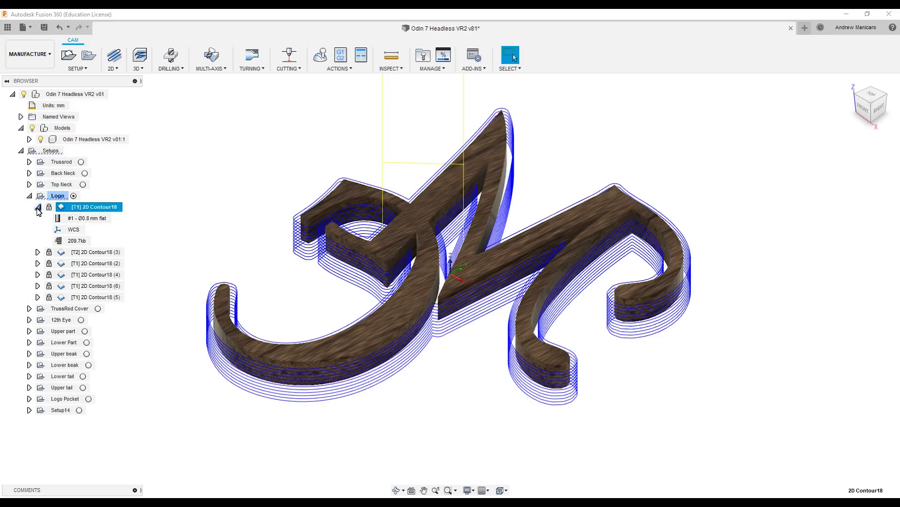
pyautogui.click(37, 207)
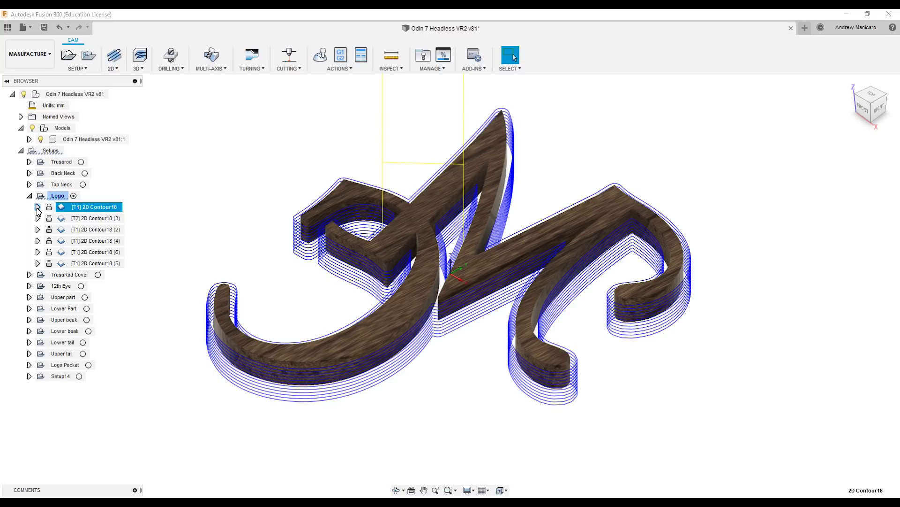
pyautogui.click(89, 219)
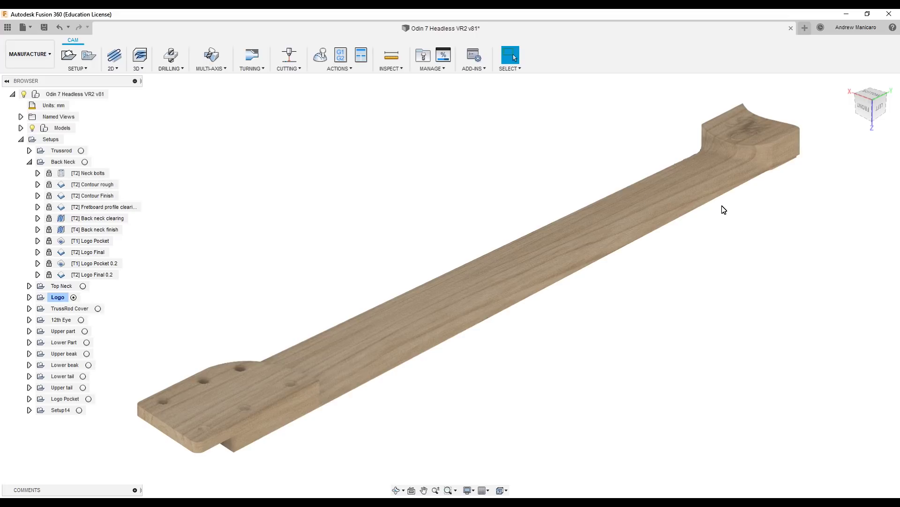
# Examine the Contour rough and Contour Finish toolpaths around the neck's outline in the Back Neck setup.
pyautogui.click(93, 185)
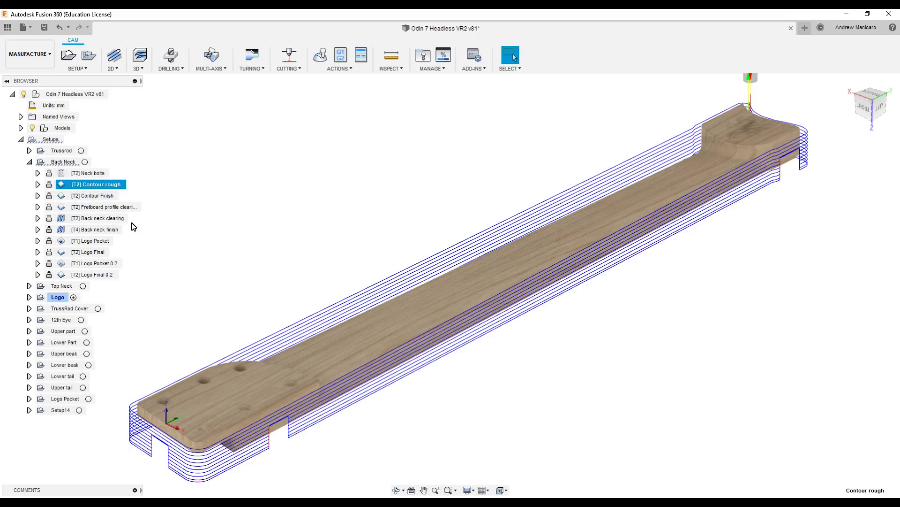
pyautogui.click(104, 196)
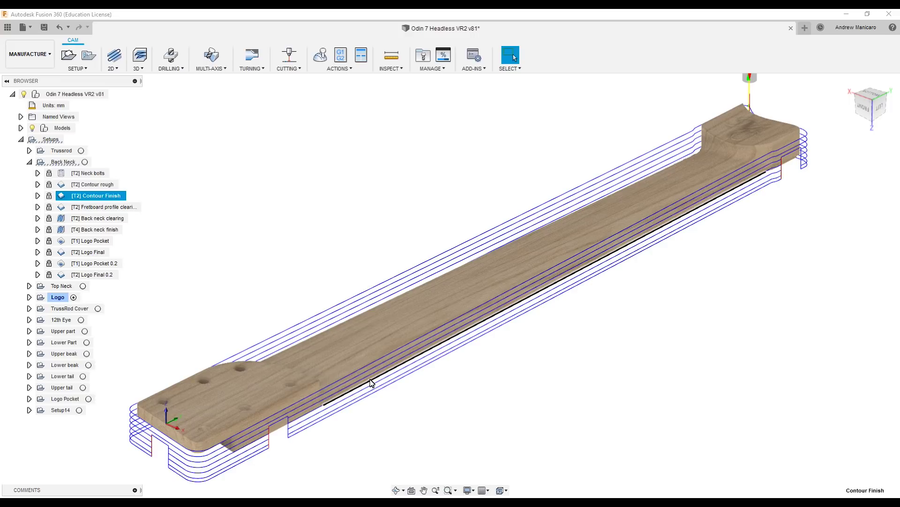